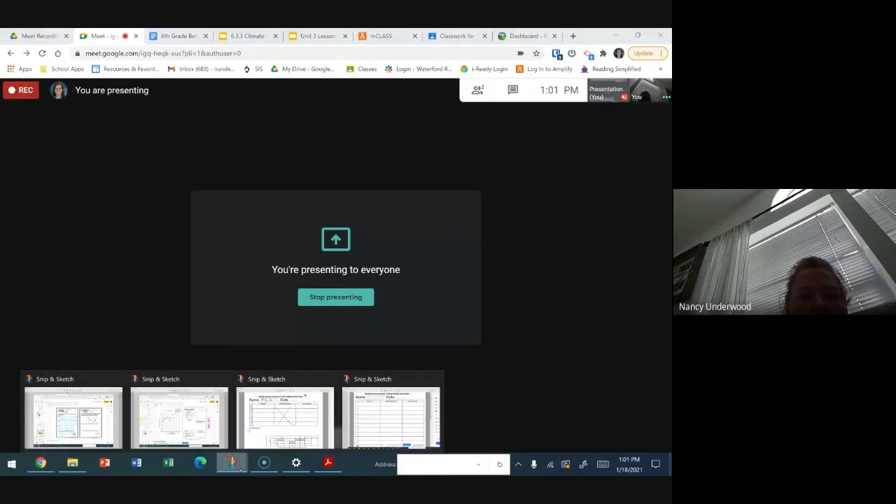
On the posttest snip, handwrite 9 after Lesson Week and the teacher's name on the Name line in blue
left_click(392, 417)
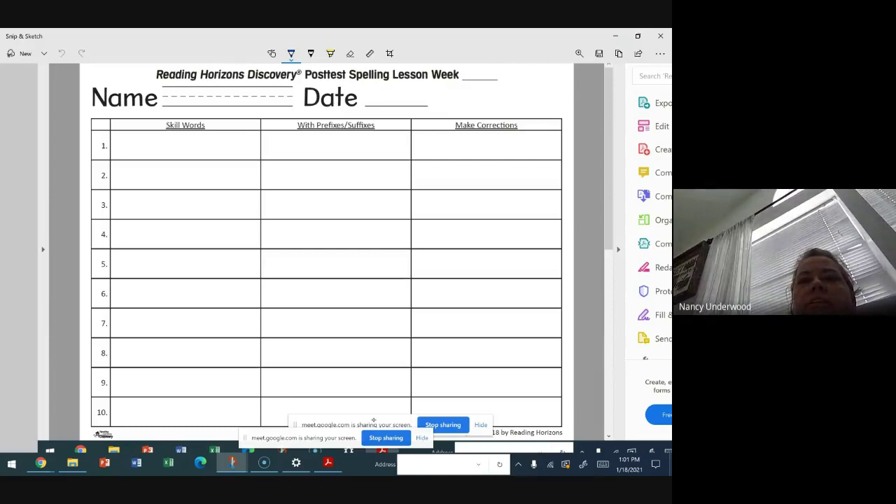
mouse_move(480, 67)
left_mouse_down()
mouse_move(473, 73)
mouse_move(481, 69)
mouse_move(480, 81)
left_mouse_up()
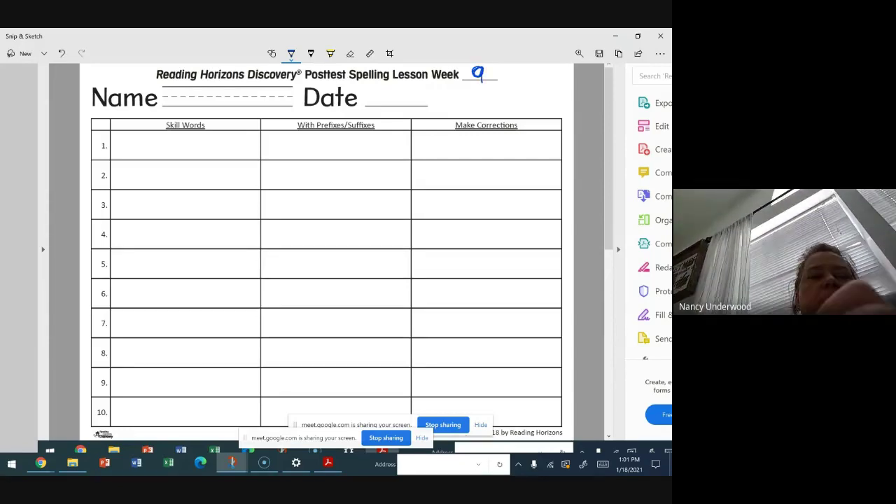
mouse_move(177, 88)
left_mouse_down()
mouse_move(178, 105)
mouse_move(185, 98)
mouse_move(193, 107)
mouse_move(228, 106)
mouse_move(233, 89)
left_mouse_up()
left_click(240, 103)
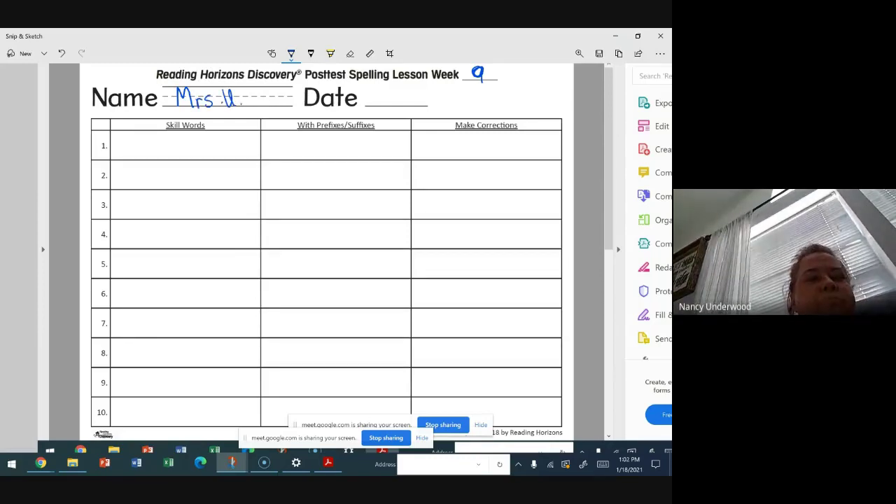
Draw a blue X across the With Prefixes/Suffixes column and undo the stray mark on Make Corrections
left_click_drag(387, 142, 268, 423)
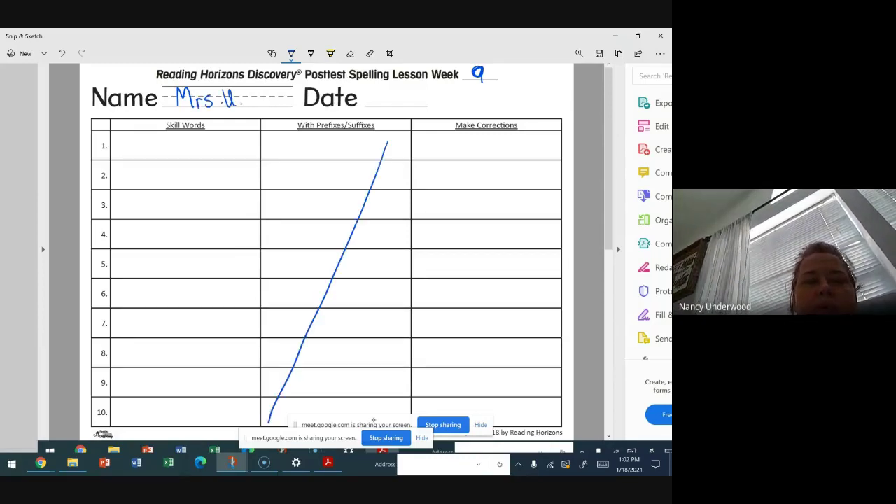
left_click_drag(278, 145, 406, 419)
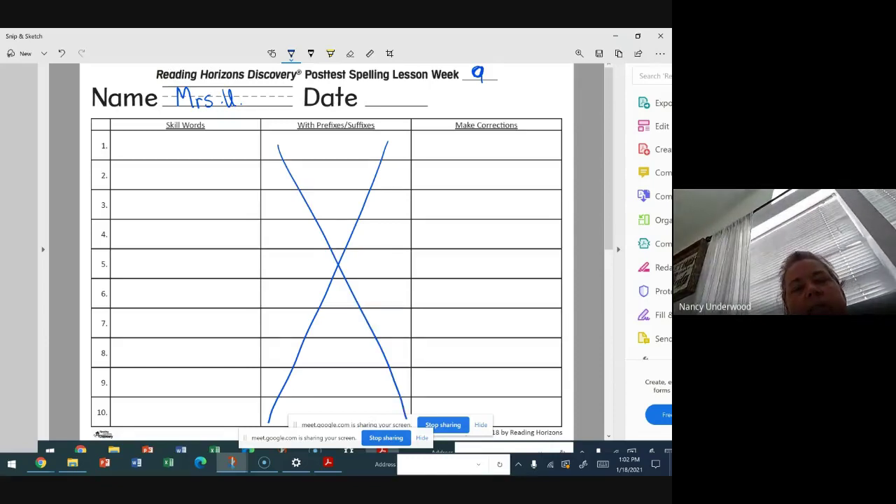
mouse_move(558, 132)
left_mouse_down()
mouse_move(483, 128)
mouse_move(414, 330)
mouse_move(468, 417)
mouse_move(565, 277)
mouse_move(559, 133)
left_mouse_up()
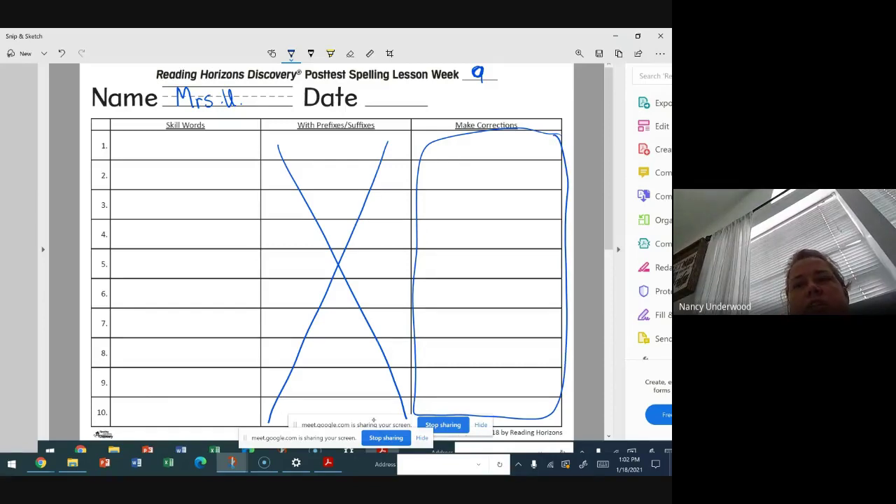
key("ctrl+z")
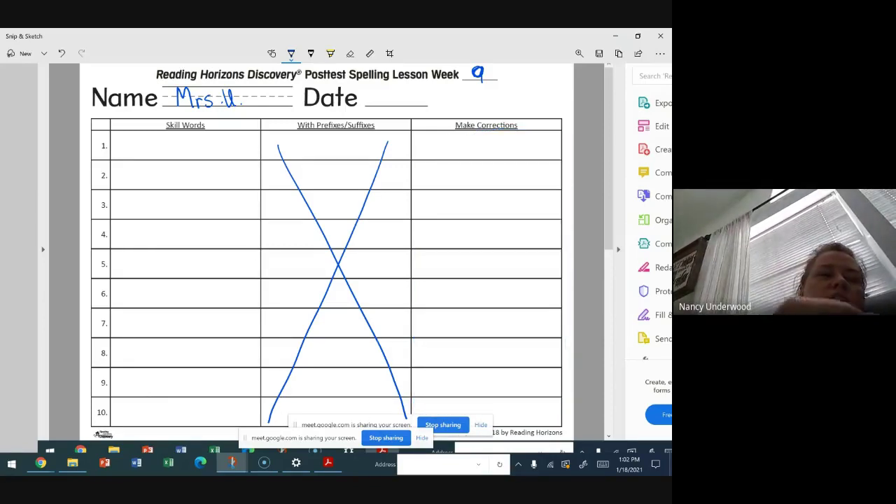
Circle row numbers 1, 2, 3 and 4 in the left column in blue ink
mouse_move(105, 139)
left_mouse_down()
mouse_move(101, 155)
mouse_move(106, 140)
left_mouse_up()
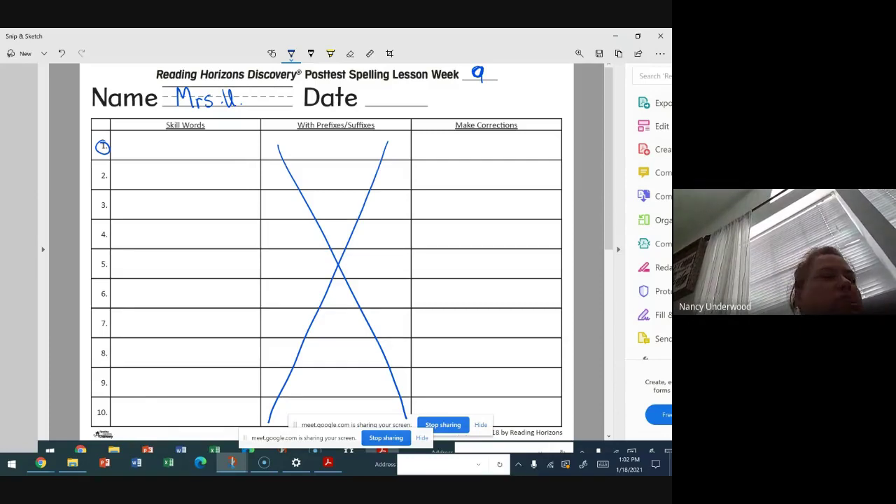
mouse_move(102, 165)
left_mouse_down()
mouse_move(100, 186)
mouse_move(105, 165)
left_mouse_up()
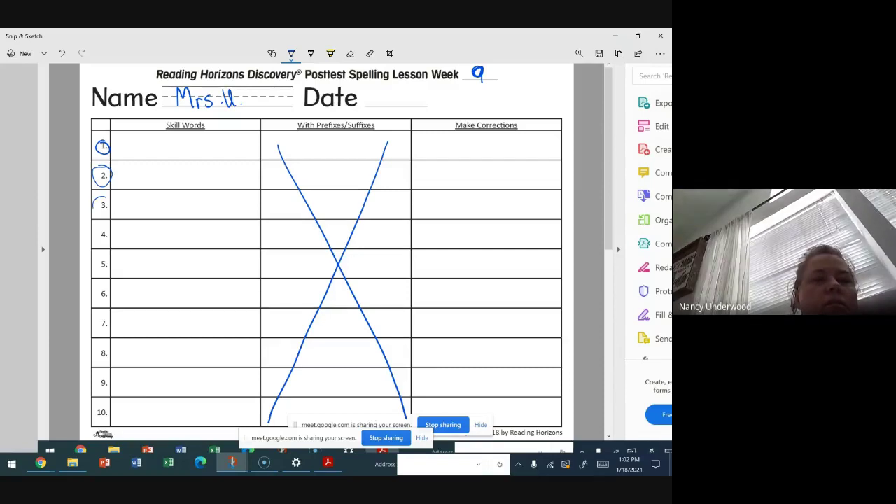
left_click_drag(105, 196, 109, 198)
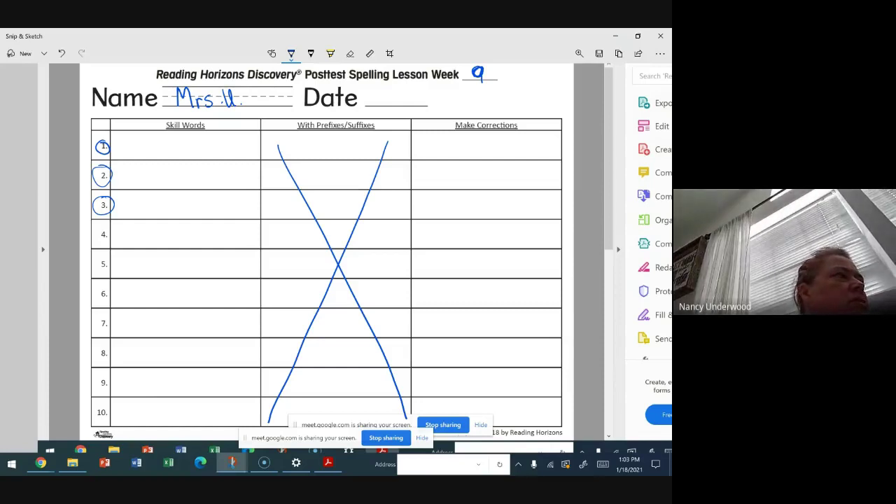
mouse_move(106, 225)
left_mouse_down()
mouse_move(94, 226)
mouse_move(109, 228)
left_mouse_up()
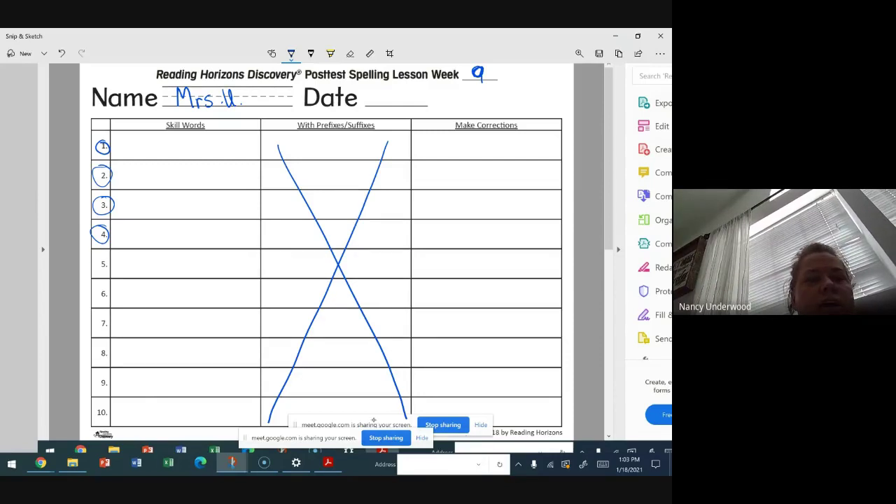
Circle row numbers 5, 6, 7, 8, 9 and 10 in the left column in blue ink
left_click_drag(109, 257, 102, 256)
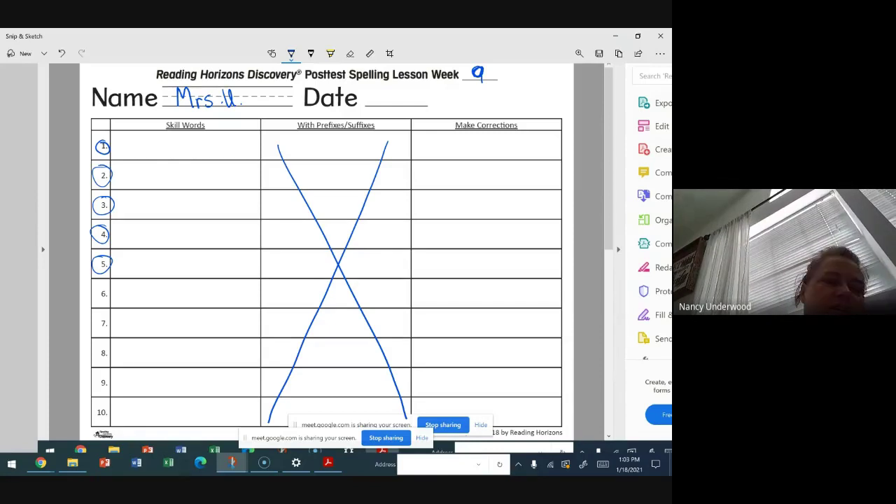
left_click_drag(105, 283, 101, 285)
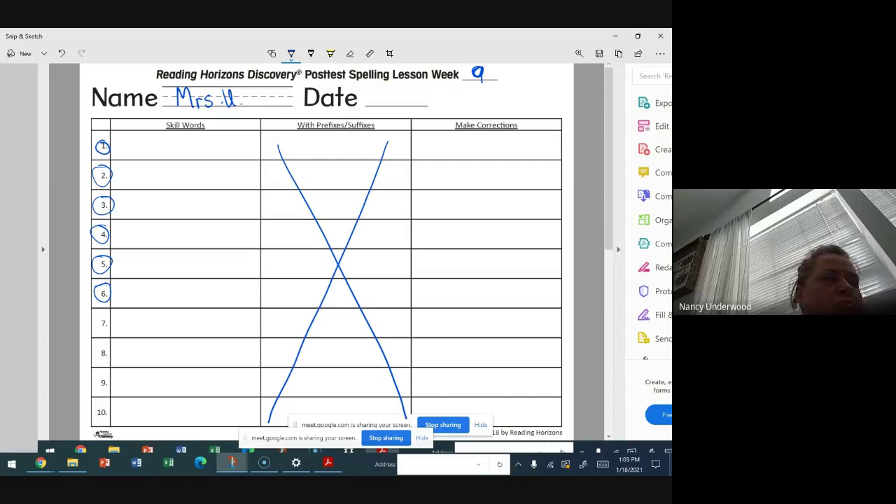
mouse_move(102, 315)
left_mouse_down()
mouse_move(111, 316)
mouse_move(97, 313)
left_mouse_up()
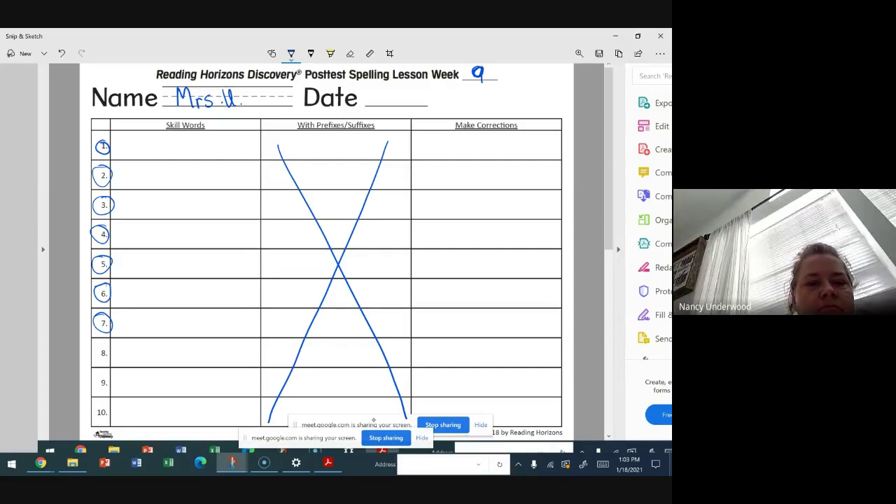
mouse_move(106, 341)
left_mouse_down()
mouse_move(93, 344)
mouse_move(106, 339)
left_mouse_up()
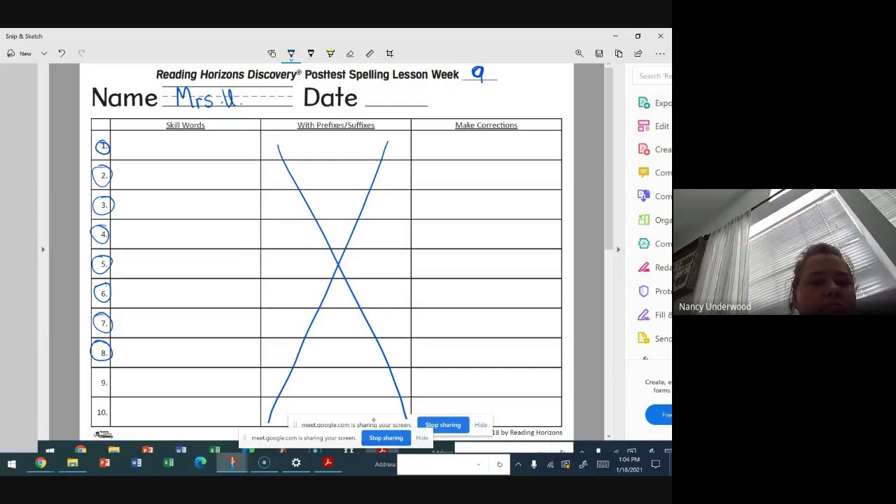
mouse_move(105, 373)
left_mouse_down()
mouse_move(99, 390)
mouse_move(110, 374)
left_mouse_up()
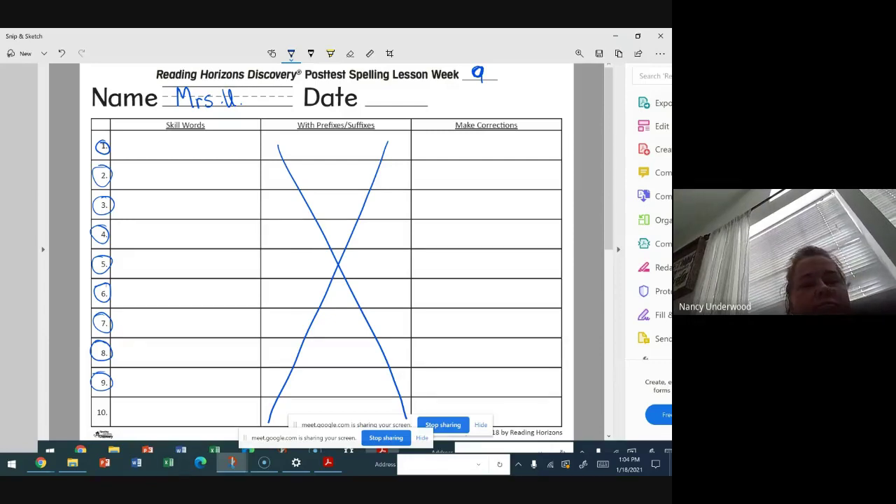
mouse_move(105, 401)
left_mouse_down()
mouse_move(98, 424)
mouse_move(107, 402)
left_mouse_up()
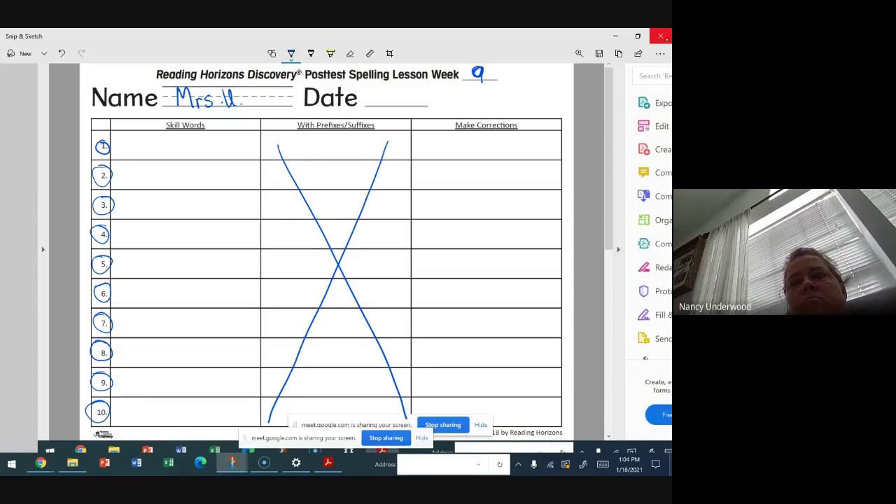
Close the snip and show Posttest.pdf page 2 in Acrobat with the side pane collapsed, ready to capture
left_click(661, 36)
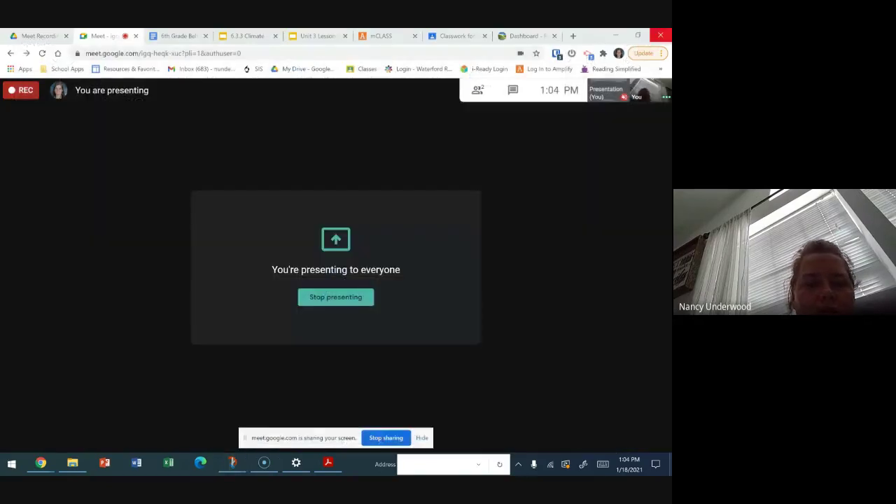
left_click(328, 462)
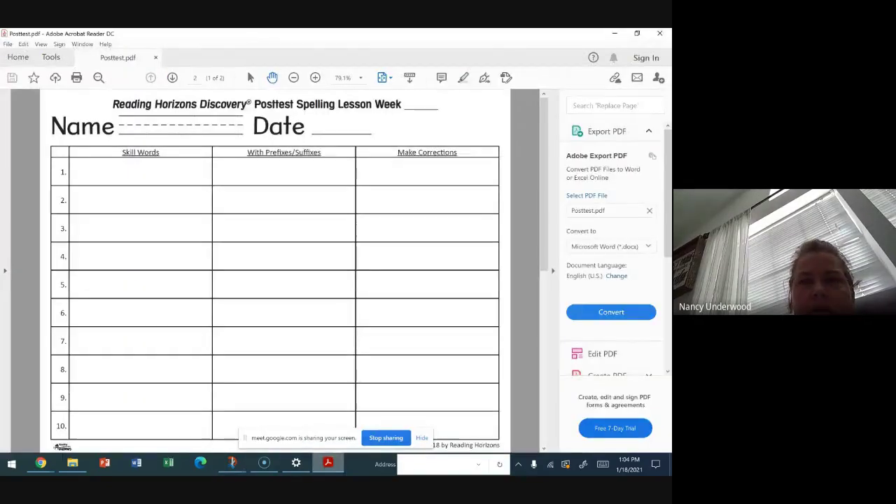
left_click(551, 226)
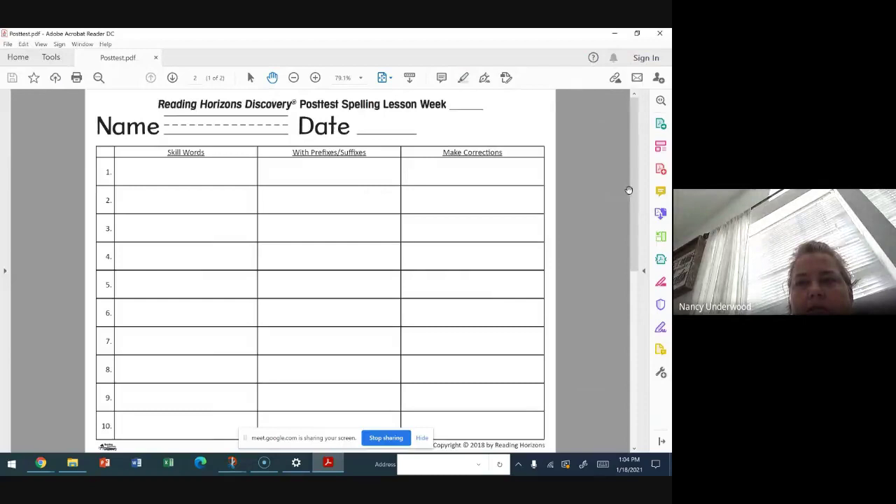
scroll(633, 273, "down", 1)
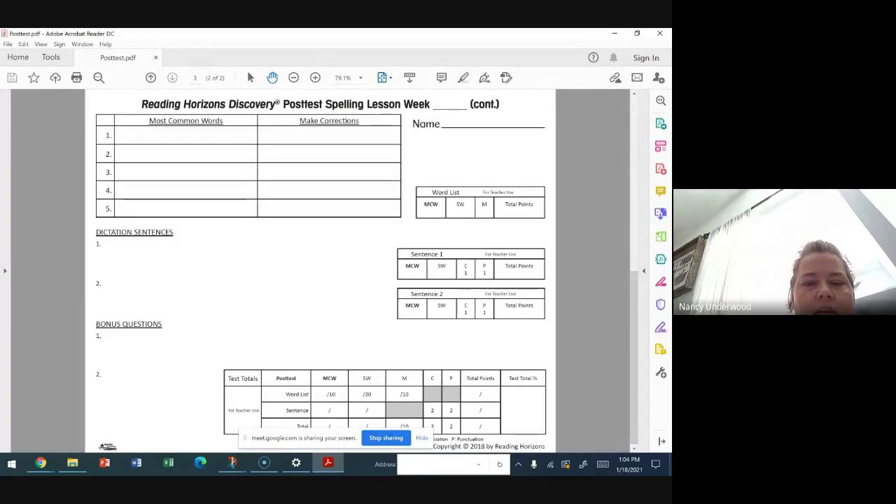
left_click(583, 464)
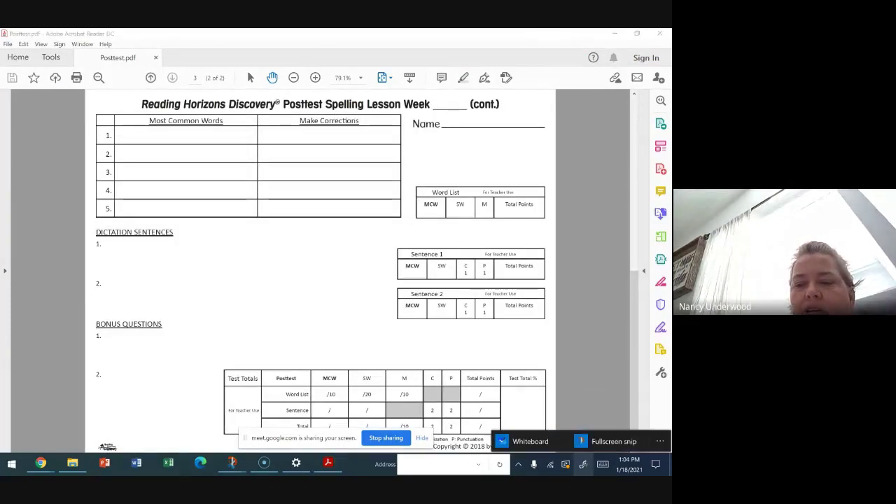
Take a fullscreen snip of the cont. page and handwrite 9 after Week and the teacher's name
left_click(609, 440)
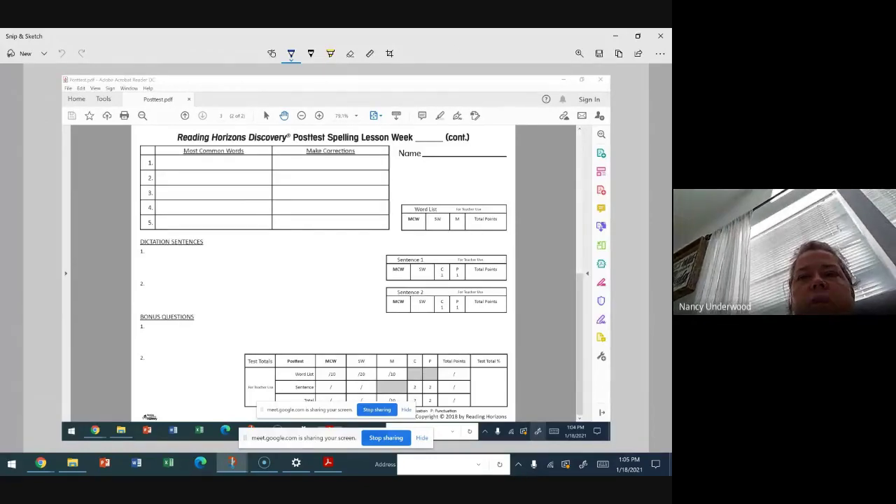
mouse_move(425, 128)
left_mouse_down()
mouse_move(435, 154)
mouse_move(464, 154)
mouse_move(469, 145)
left_mouse_up()
left_click(455, 154)
left_click(476, 151)
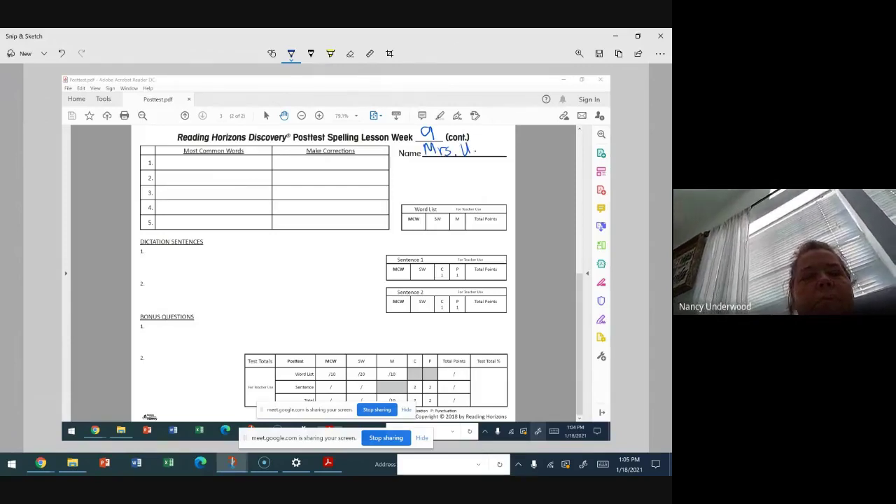
Circle items 1, 2, 3, 4 and 5 in the Most Common Words table in blue
left_click_drag(150, 155, 153, 156)
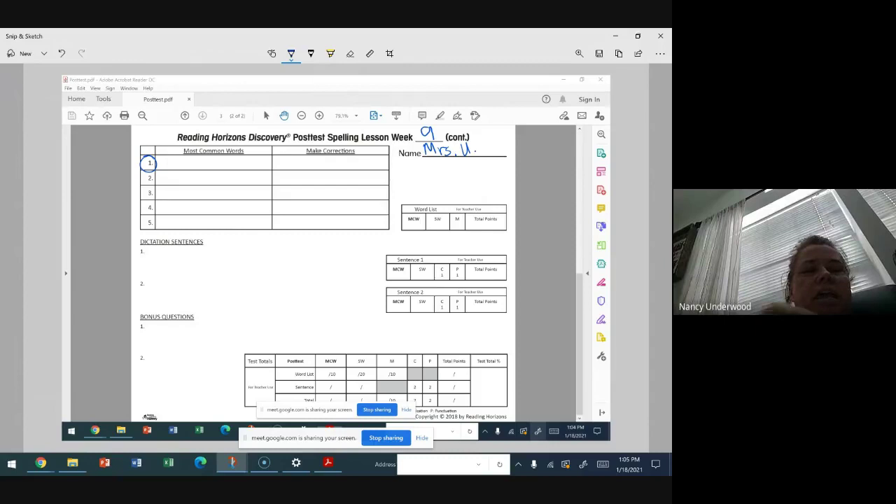
mouse_move(147, 171)
left_mouse_down()
mouse_move(156, 181)
mouse_move(137, 173)
left_mouse_up()
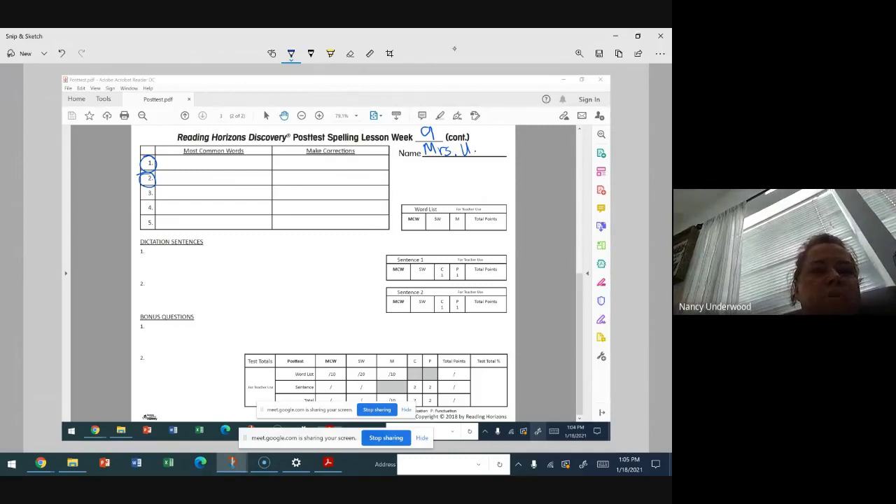
left_click_drag(154, 188, 143, 189)
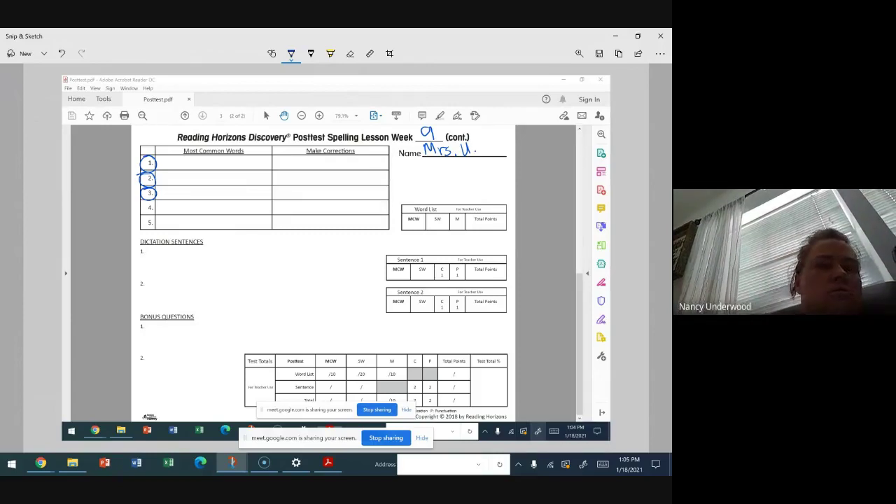
mouse_move(152, 200)
left_mouse_down()
mouse_move(144, 214)
mouse_move(156, 203)
left_mouse_up()
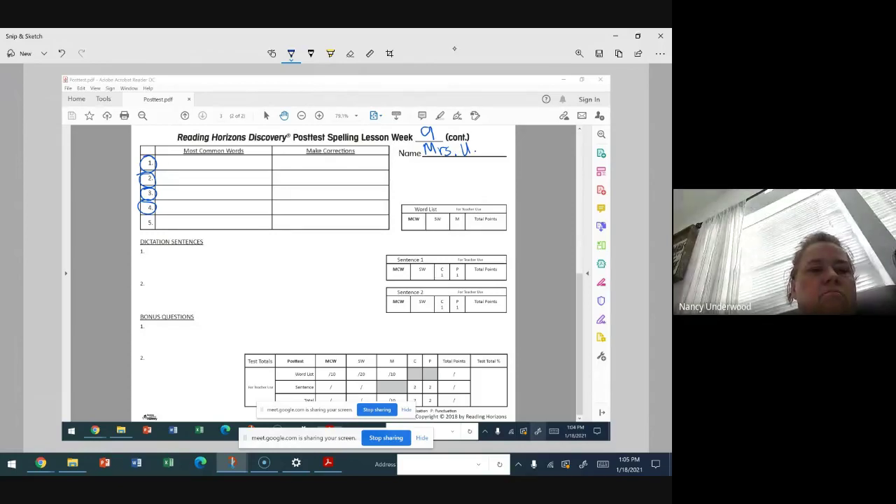
left_click_drag(150, 217, 143, 218)
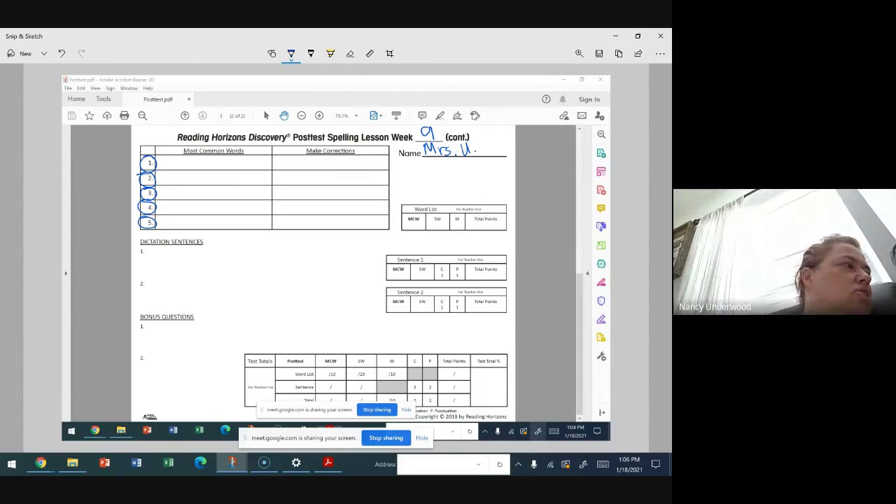
Circle Dictation Sentences numbers 1. and 2. in blue ink
mouse_move(141, 247)
left_mouse_down()
mouse_move(140, 259)
mouse_move(141, 248)
left_mouse_up()
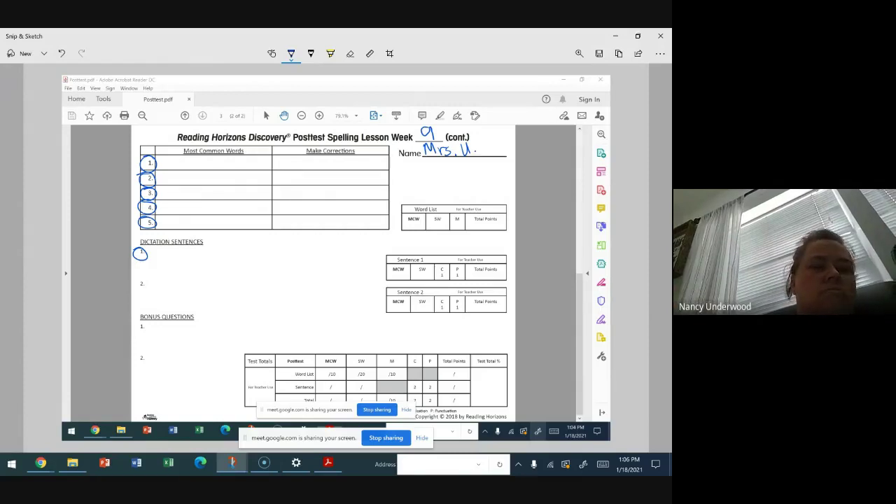
mouse_move(141, 277)
left_mouse_down()
mouse_move(132, 282)
mouse_move(148, 278)
left_mouse_up()
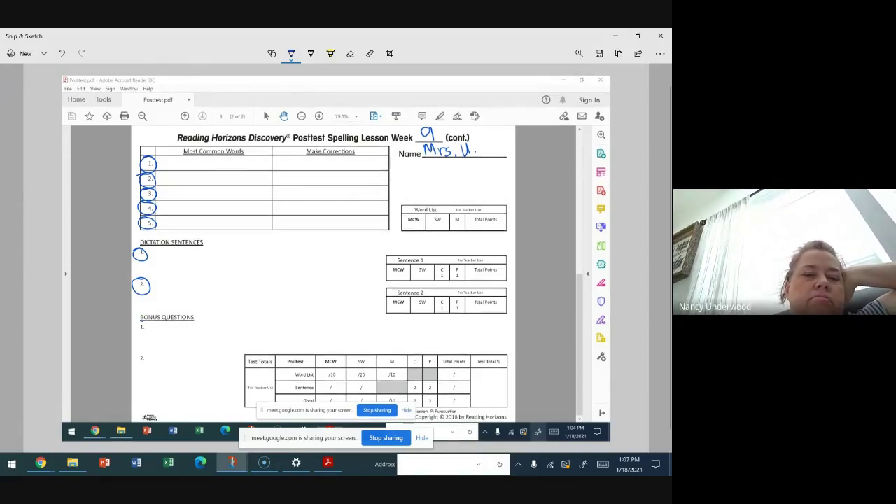
Circle Bonus Questions numbers 1. and 2. in blue ink
left_click_drag(147, 320, 143, 319)
scroll(336, 266, "down", 1)
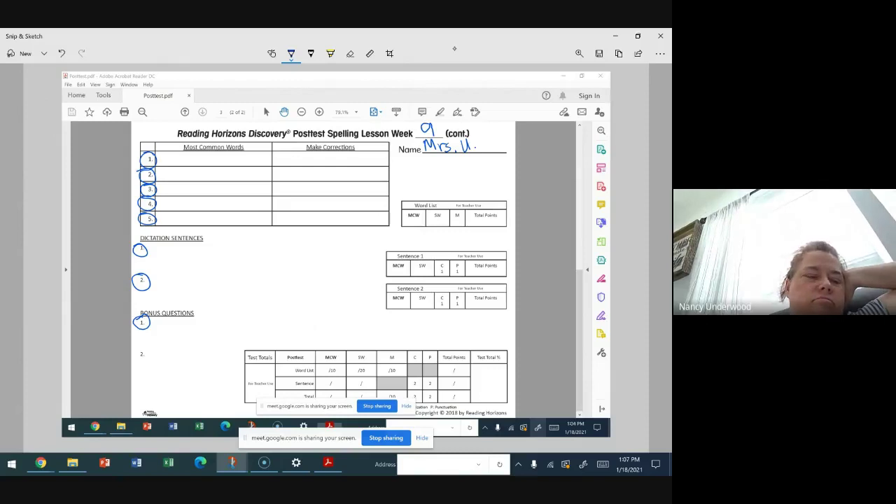
left_click_drag(149, 351, 149, 354)
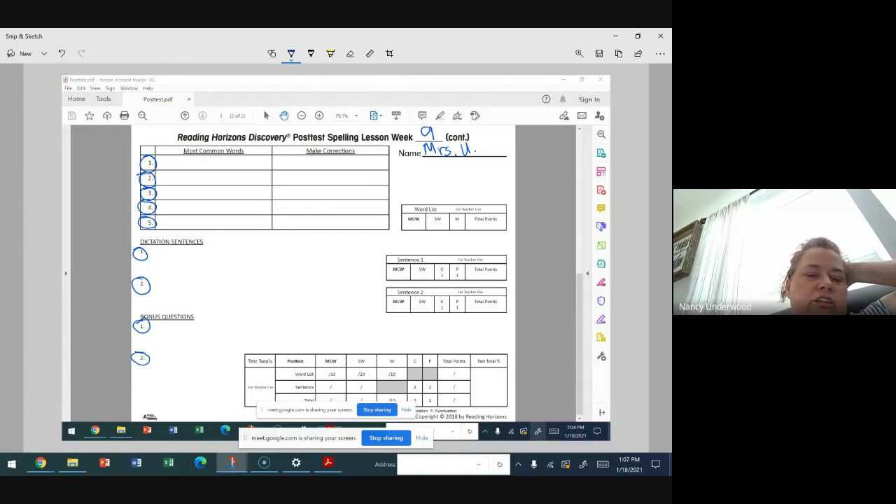
mouse_move(41, 463)
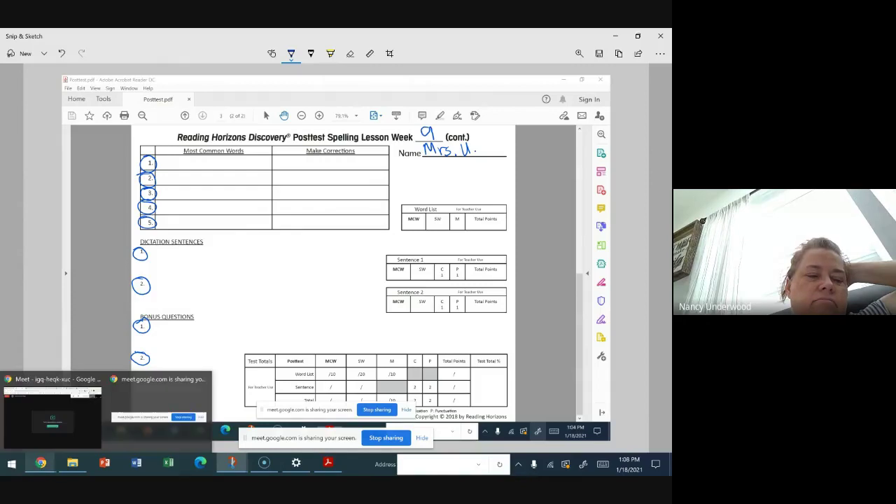